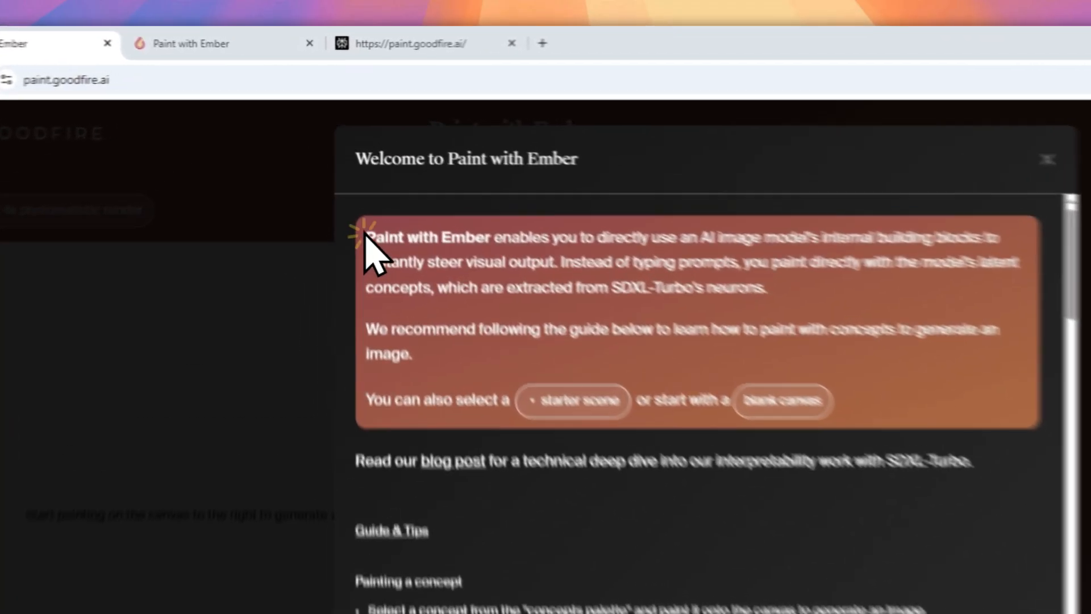
# - Read the welcome text about Paint with Ember and SDXL-Turbo, and view the pyramid example in the other Paint with Ember tab
pyautogui.moveTo(341, 168); pyautogui.dragTo(424, 174)
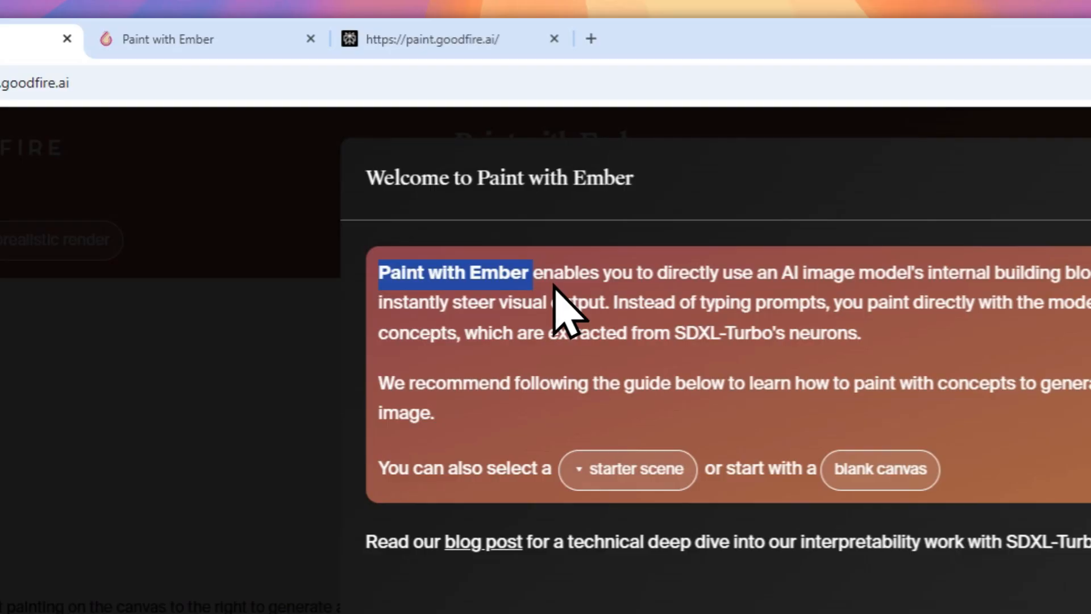
pyautogui.moveTo(675, 335); pyautogui.dragTo(738, 346)
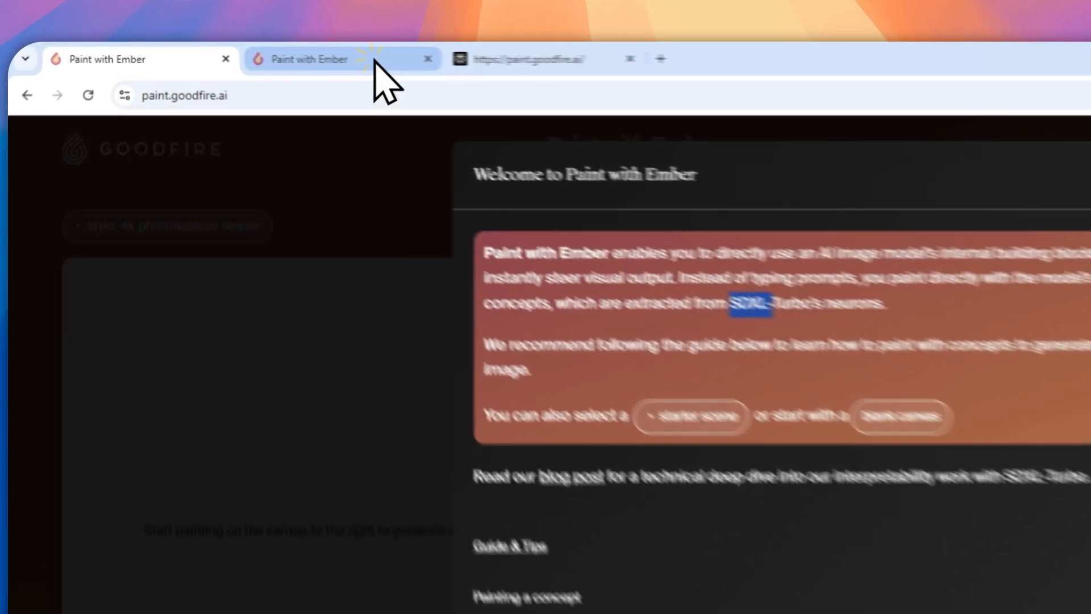
pyautogui.click(273, 54)
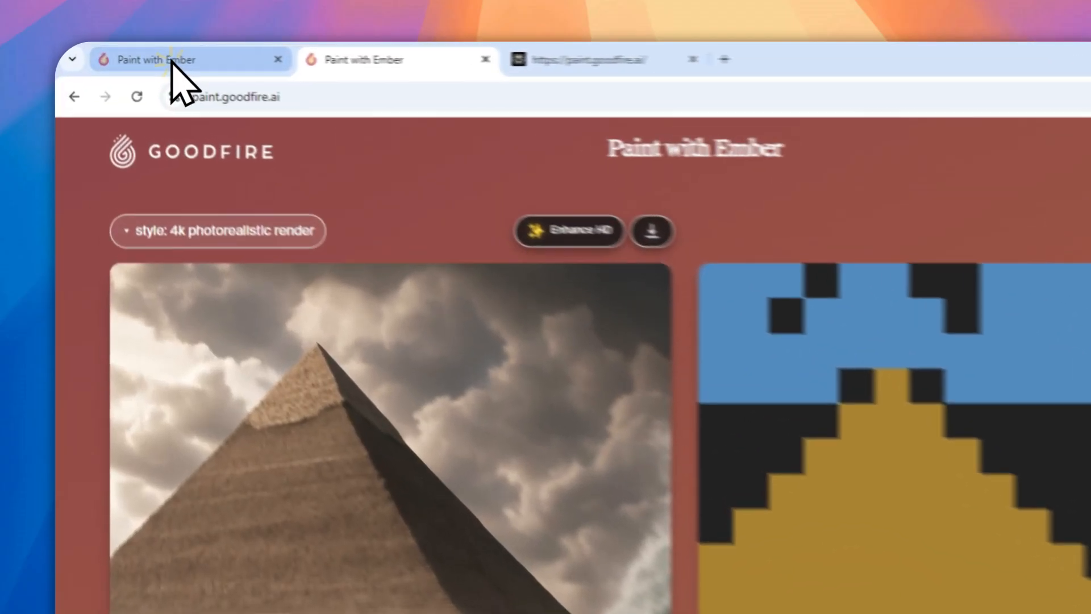
pyautogui.click(122, 52)
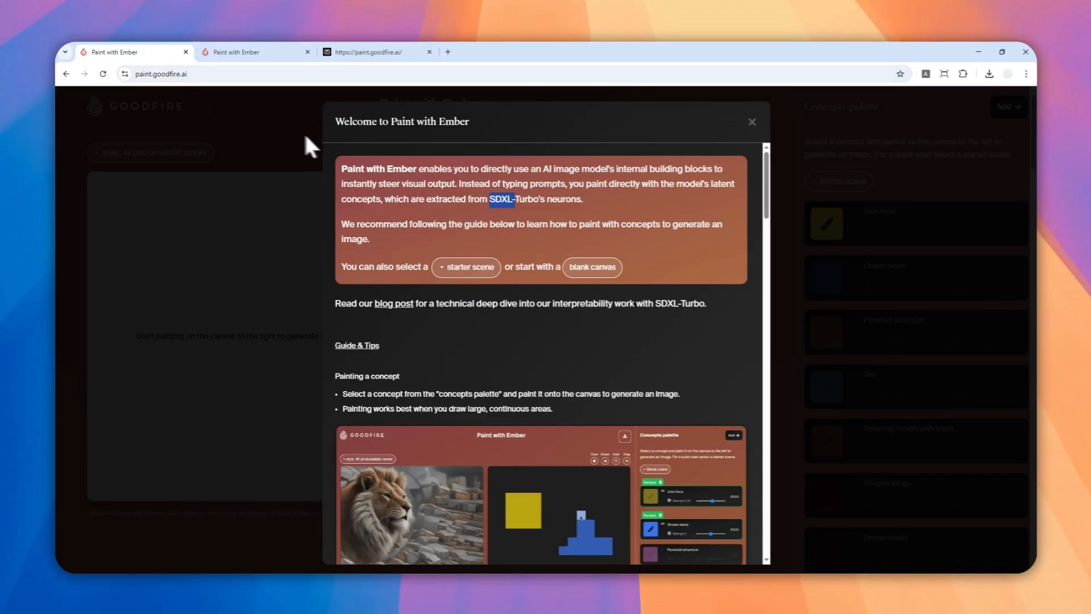
# - Skim the guide's tips on painting a concept and concept strength, and close the welcome dialog
pyautogui.scroll(-2, 571, 327)
pyautogui.scroll(-3, 569, 330)
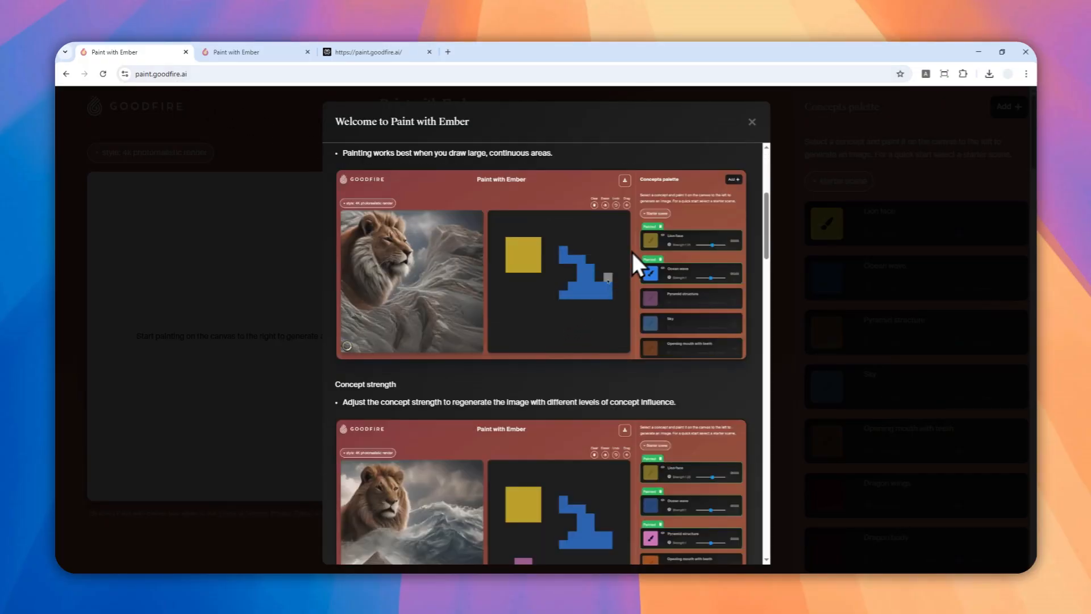
pyautogui.click(751, 121)
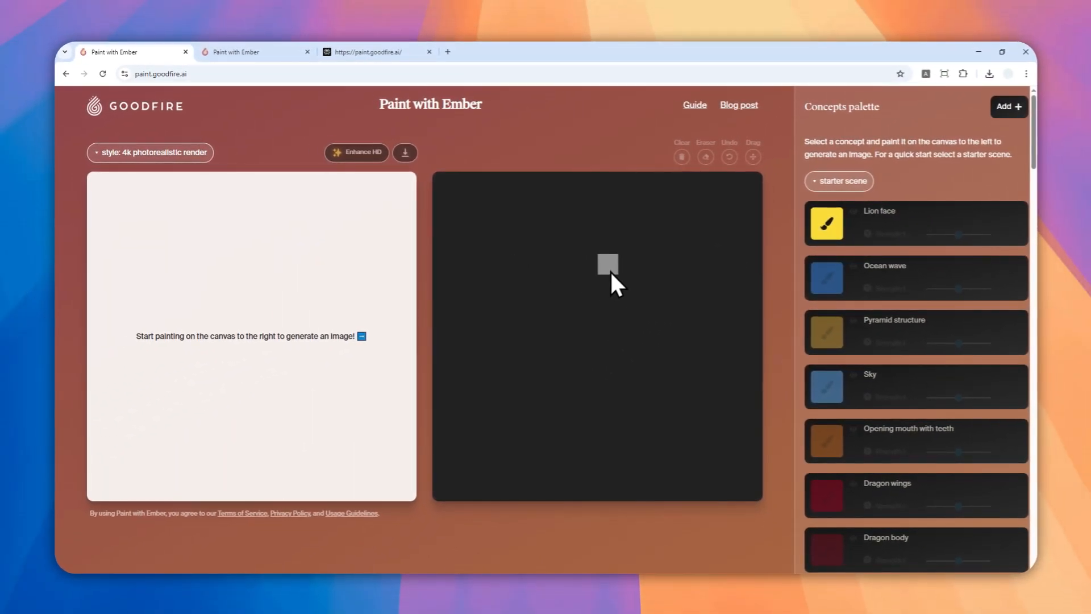
# - Paint the Sky concept across the upper half of the canvas
pyautogui.scroll(-2, 867, 304)
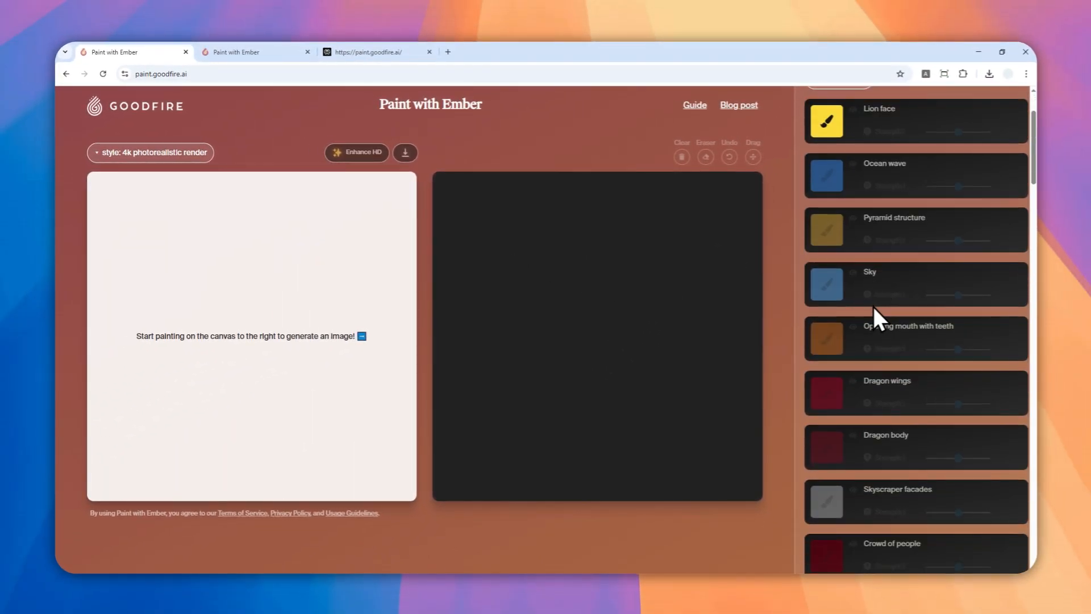
pyautogui.click(831, 284)
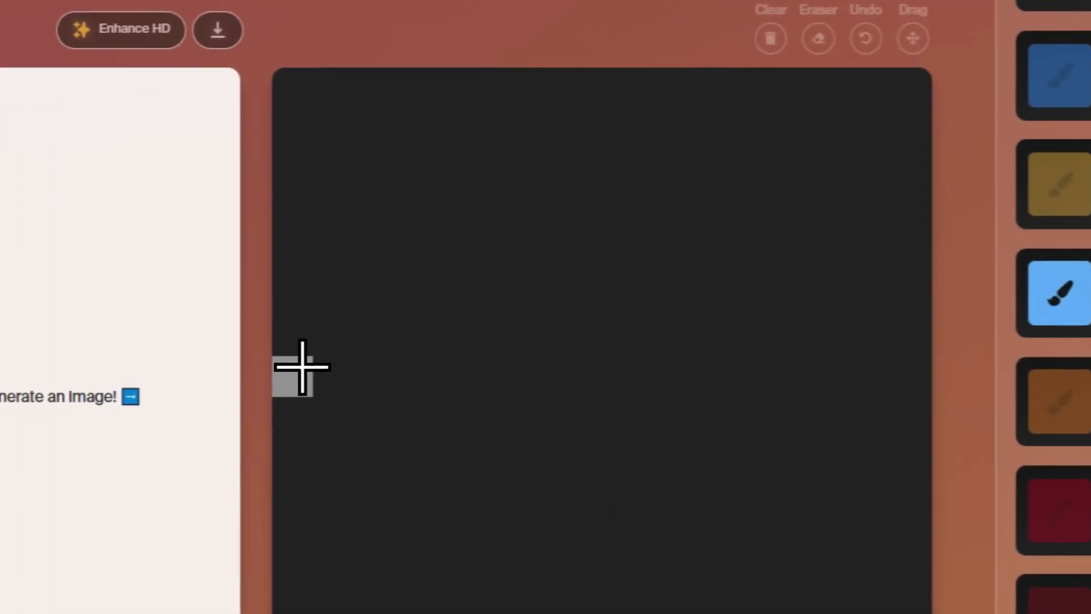
pyautogui.moveTo(259, 372)
pyautogui.mouseDown()
pyautogui.moveTo(293, 378)
pyautogui.moveTo(942, 282)
pyautogui.moveTo(775, 61)
pyautogui.mouseUp()
pyautogui.moveTo(638, 236)
pyautogui.mouseDown()
pyautogui.moveTo(395, 310)
pyautogui.moveTo(278, 443)
pyautogui.moveTo(153, 496)
pyautogui.moveTo(216, 313)
pyautogui.mouseUp()
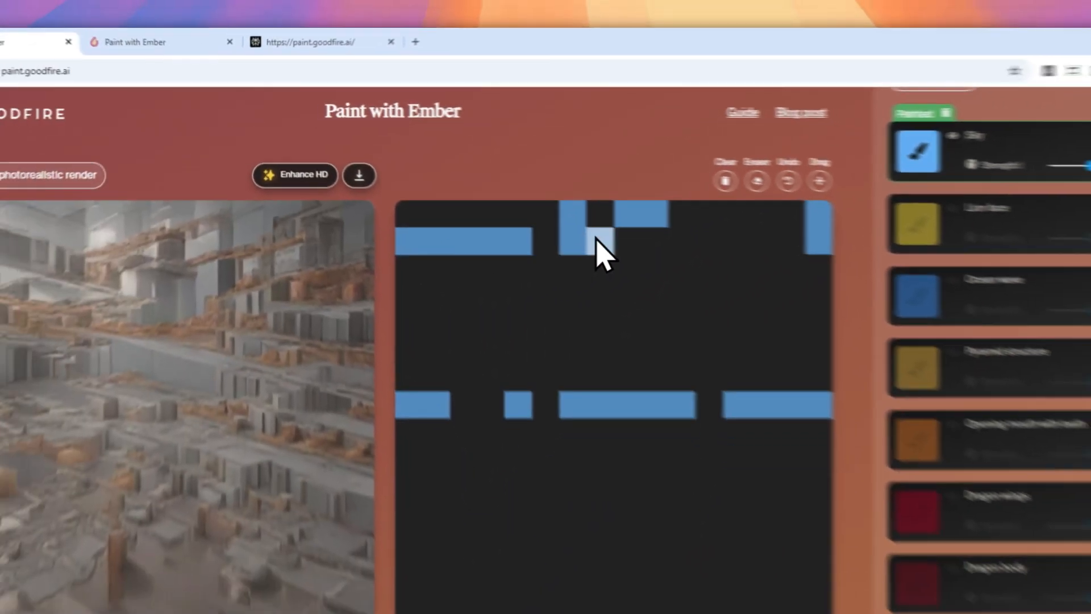
pyautogui.moveTo(495, 205)
pyautogui.mouseDown()
pyautogui.moveTo(758, 244)
pyautogui.moveTo(685, 306)
pyautogui.moveTo(661, 273)
pyautogui.moveTo(728, 216)
pyautogui.moveTo(679, 170)
pyautogui.moveTo(658, 238)
pyautogui.moveTo(587, 303)
pyautogui.moveTo(762, 291)
pyautogui.moveTo(756, 308)
pyautogui.moveTo(488, 323)
pyautogui.mouseUp()
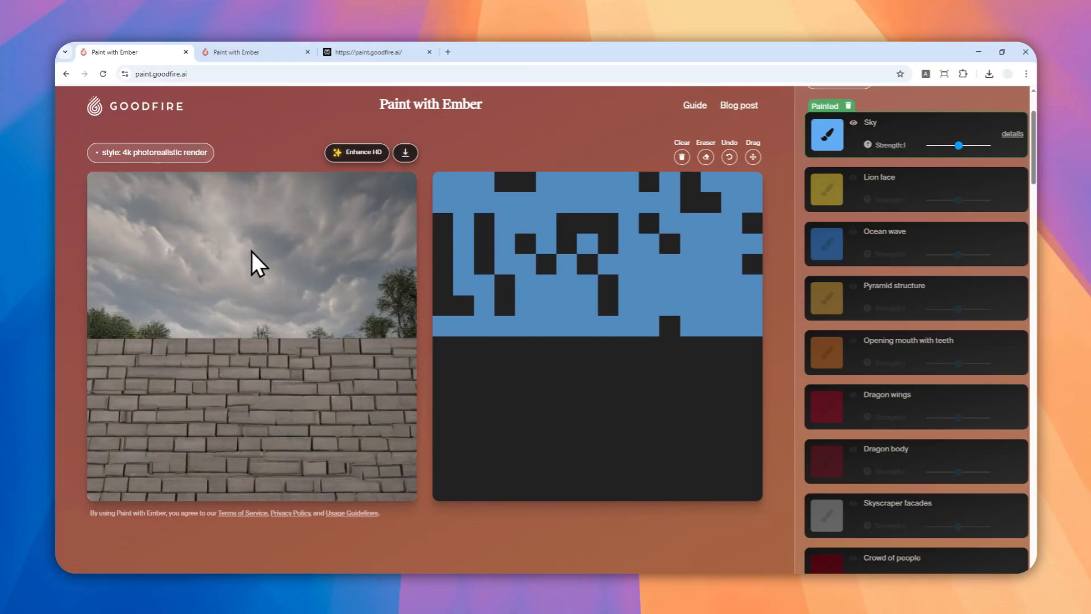
# - Paint the Skyscraper facades concept as a wide vertical band along the canvas's left side, overlapping the sky
pyautogui.scroll(-4, 866, 318)
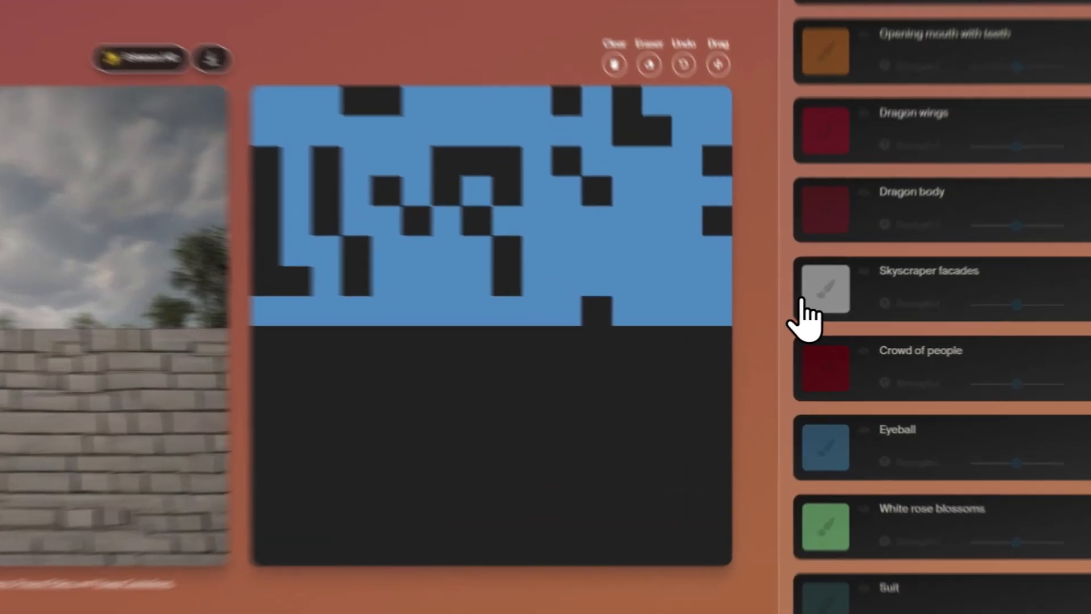
pyautogui.click(817, 311)
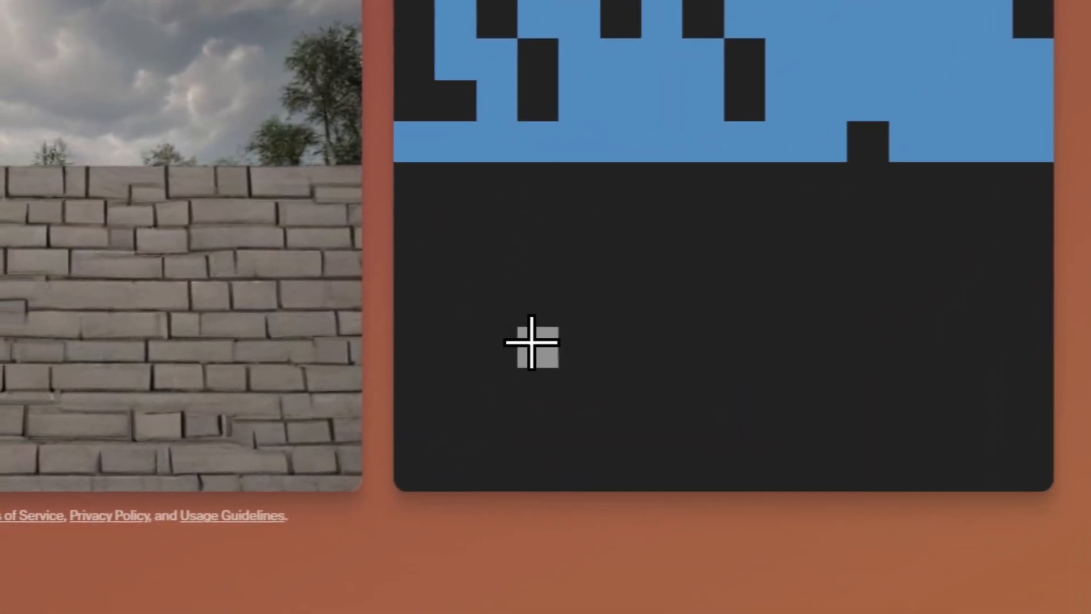
pyautogui.moveTo(550, 462)
pyautogui.mouseDown()
pyautogui.moveTo(516, 108)
pyautogui.moveTo(575, 385)
pyautogui.moveTo(520, 57)
pyautogui.moveTo(463, 273)
pyautogui.mouseUp()
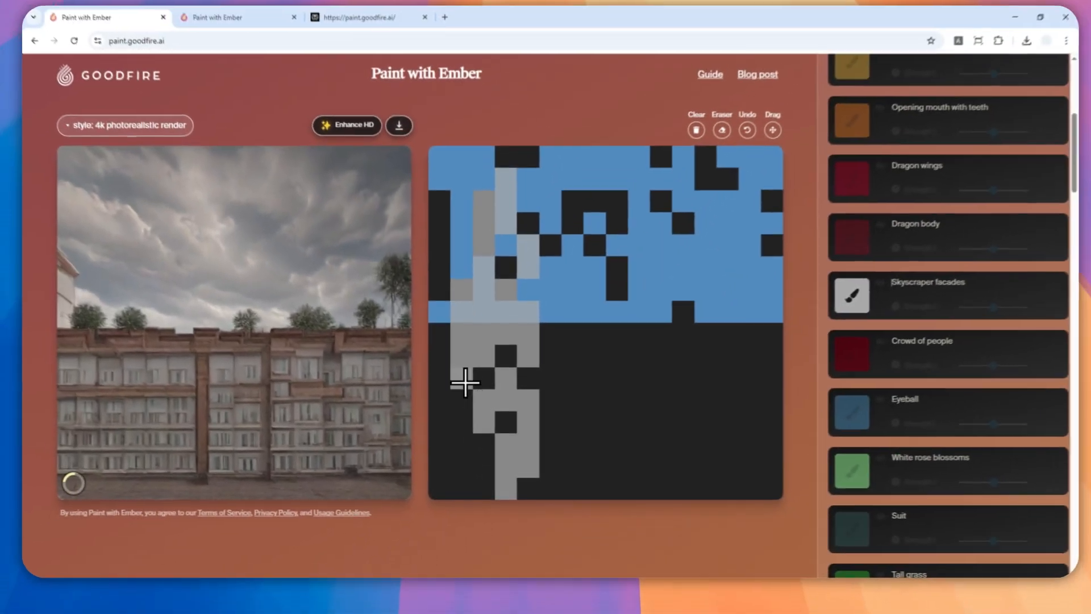
pyautogui.moveTo(466, 383)
pyautogui.mouseDown()
pyautogui.moveTo(449, 491)
pyautogui.moveTo(468, 263)
pyautogui.moveTo(438, 303)
pyautogui.moveTo(464, 355)
pyautogui.moveTo(471, 441)
pyautogui.moveTo(490, 428)
pyautogui.mouseUp()
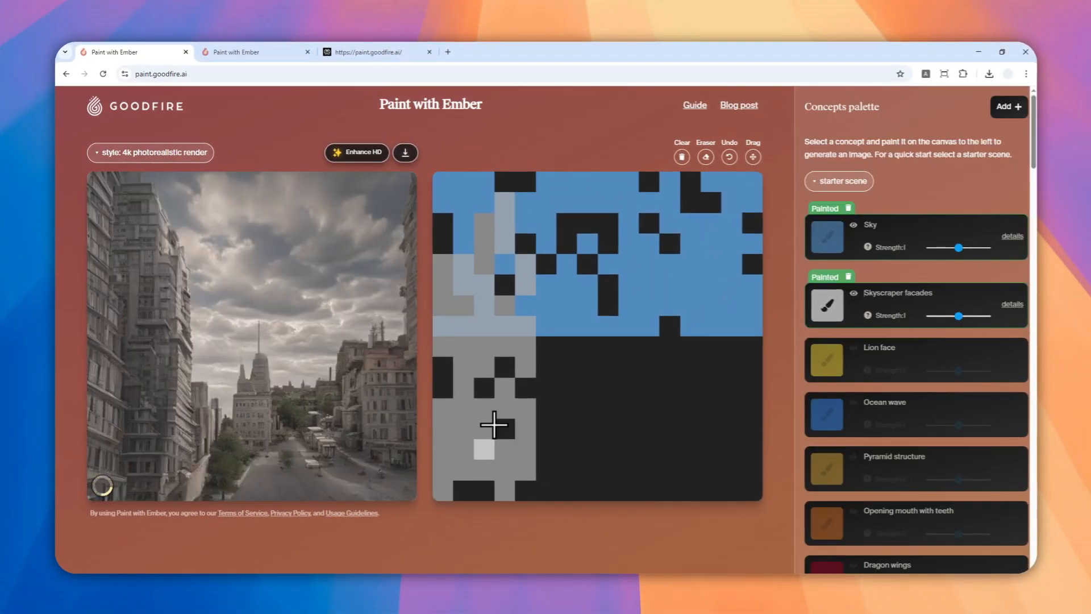
# - Paint the Ocean wave concept in the lower right of the canvas, rising along the right edge to the sky
pyautogui.scroll(-3, 959, 351)
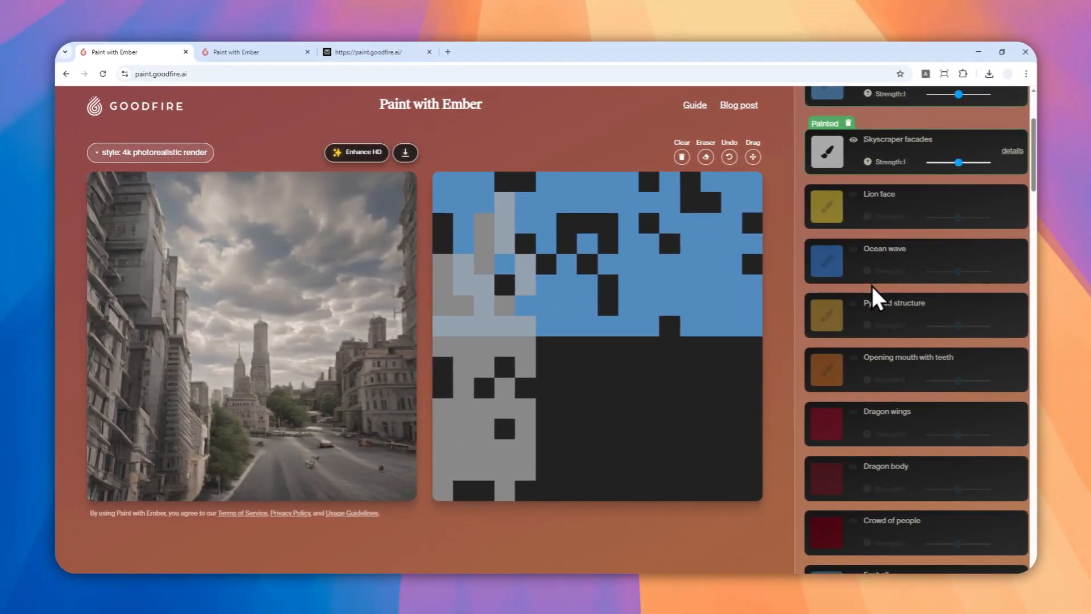
pyautogui.click(828, 261)
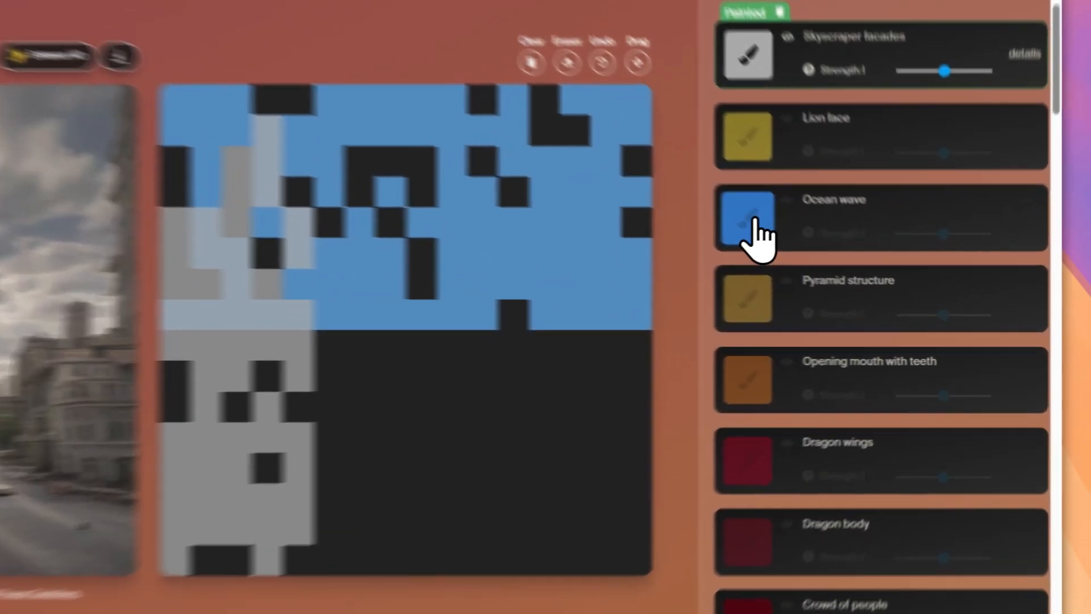
pyautogui.click(587, 490)
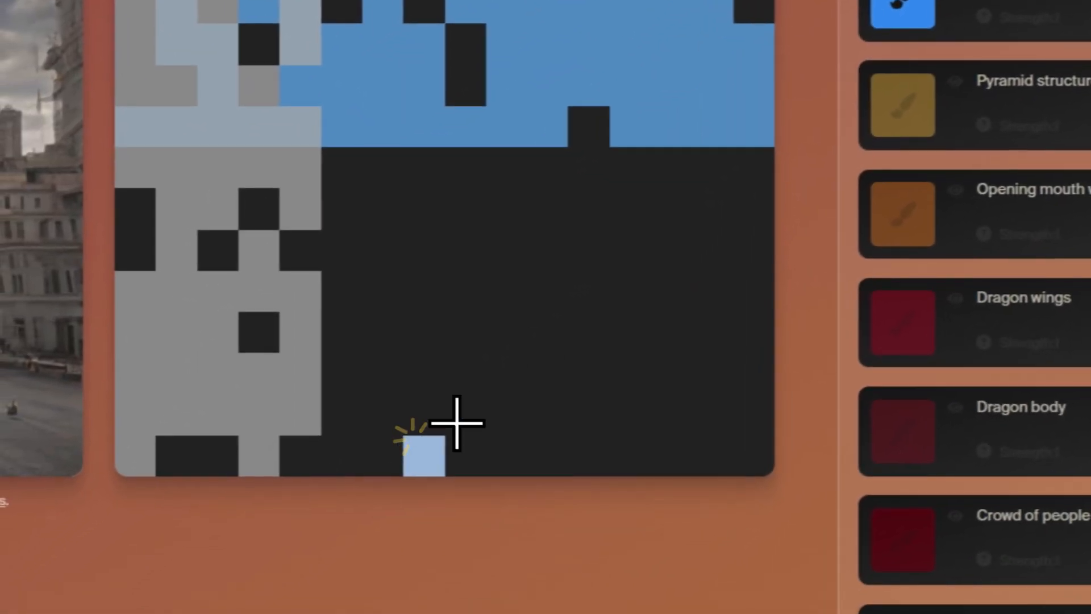
pyautogui.moveTo(457, 423)
pyautogui.mouseDown()
pyautogui.moveTo(752, 117)
pyautogui.moveTo(646, 411)
pyautogui.moveTo(690, 227)
pyautogui.moveTo(757, 425)
pyautogui.mouseUp()
pyautogui.moveTo(683, 408)
pyautogui.mouseDown()
pyautogui.moveTo(685, 379)
pyautogui.moveTo(572, 423)
pyautogui.moveTo(455, 427)
pyautogui.moveTo(665, 410)
pyautogui.moveTo(678, 343)
pyautogui.moveTo(667, 320)
pyautogui.mouseUp()
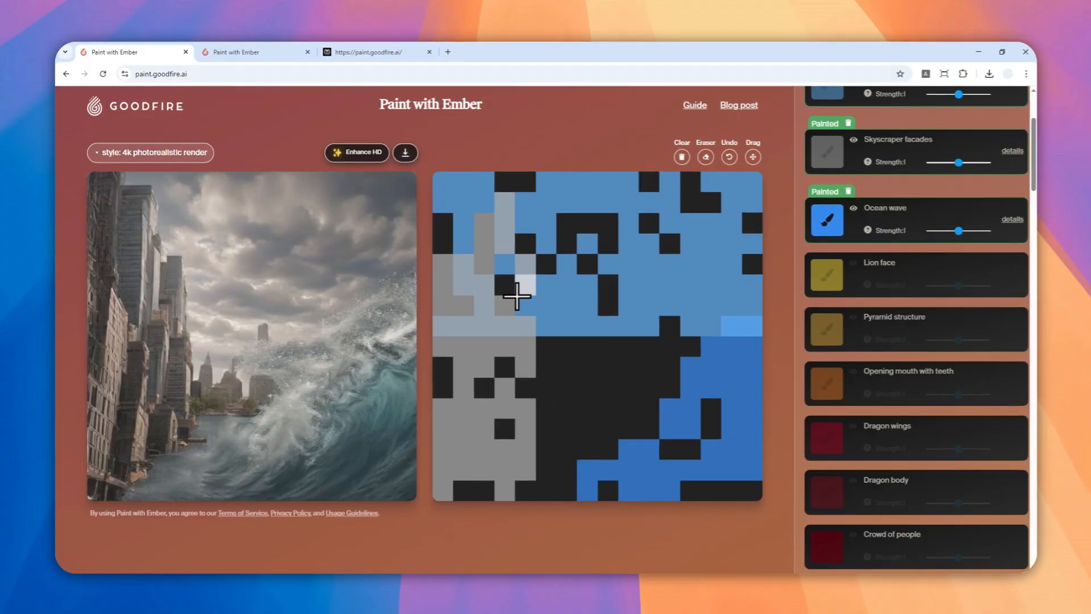
# - Try an Ocean wave strength of 0.5 and set it back to 1
pyautogui.scroll(2, 950, 307)
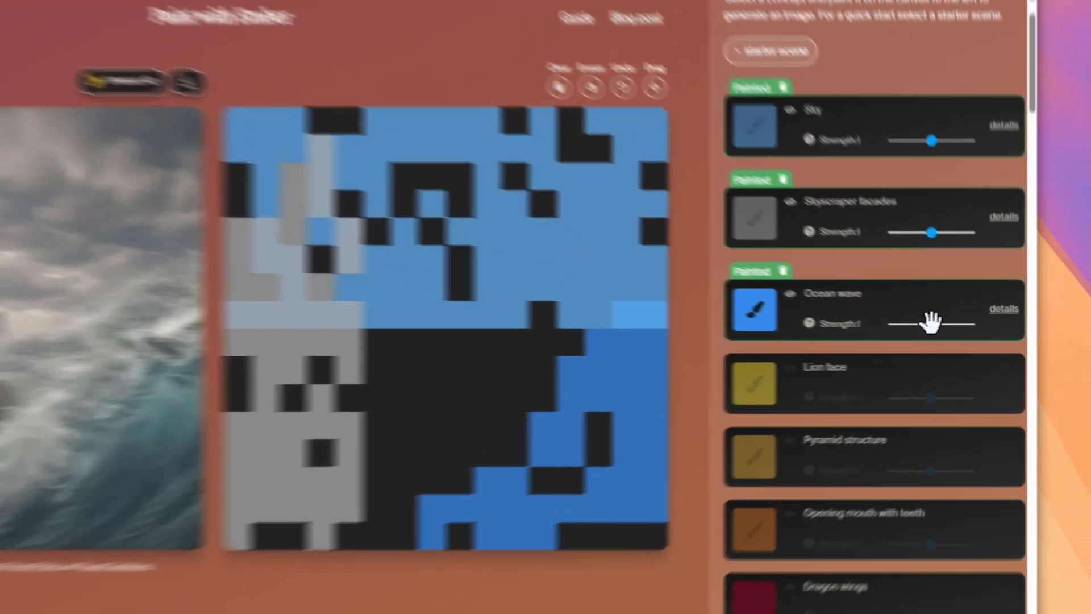
pyautogui.moveTo(957, 333); pyautogui.dragTo(951, 330)
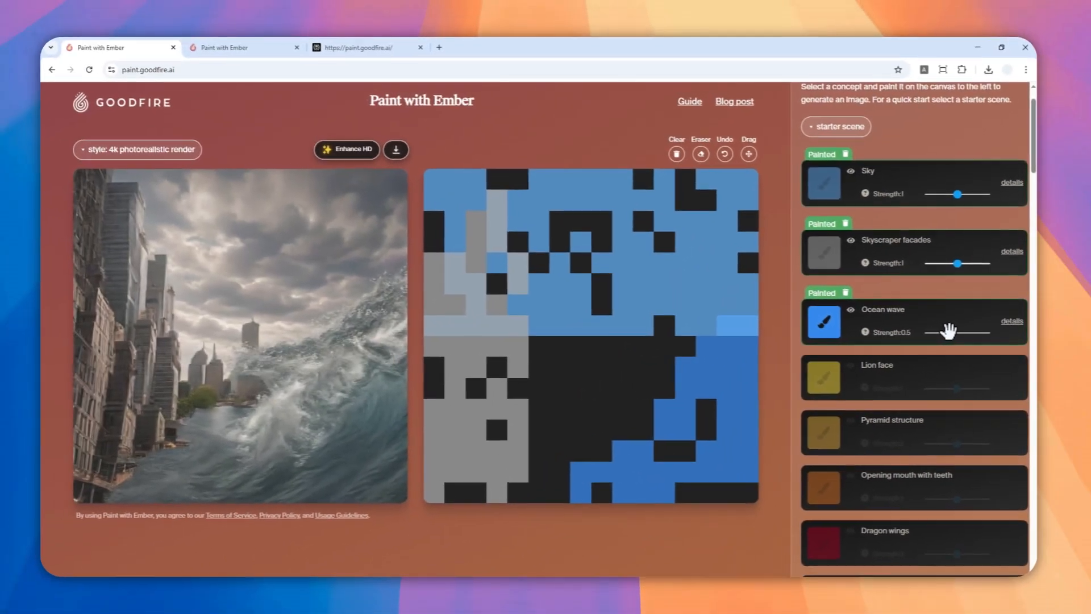
pyautogui.moveTo(951, 332); pyautogui.dragTo(955, 333)
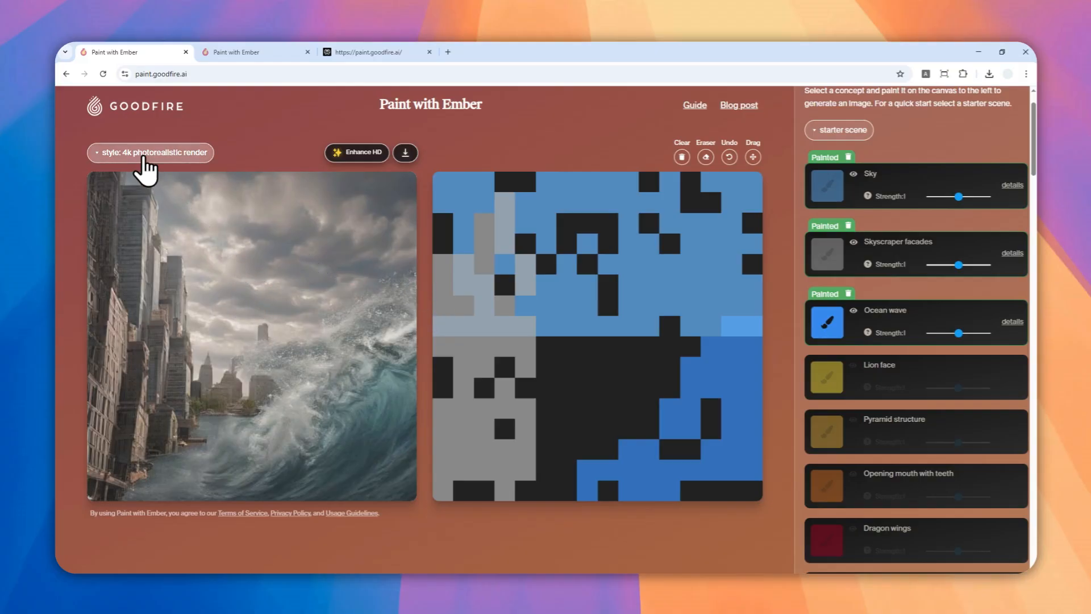
# - Try the studio ghibli style on the generated image and switch back to 4k photorealistic render
pyautogui.click(144, 159)
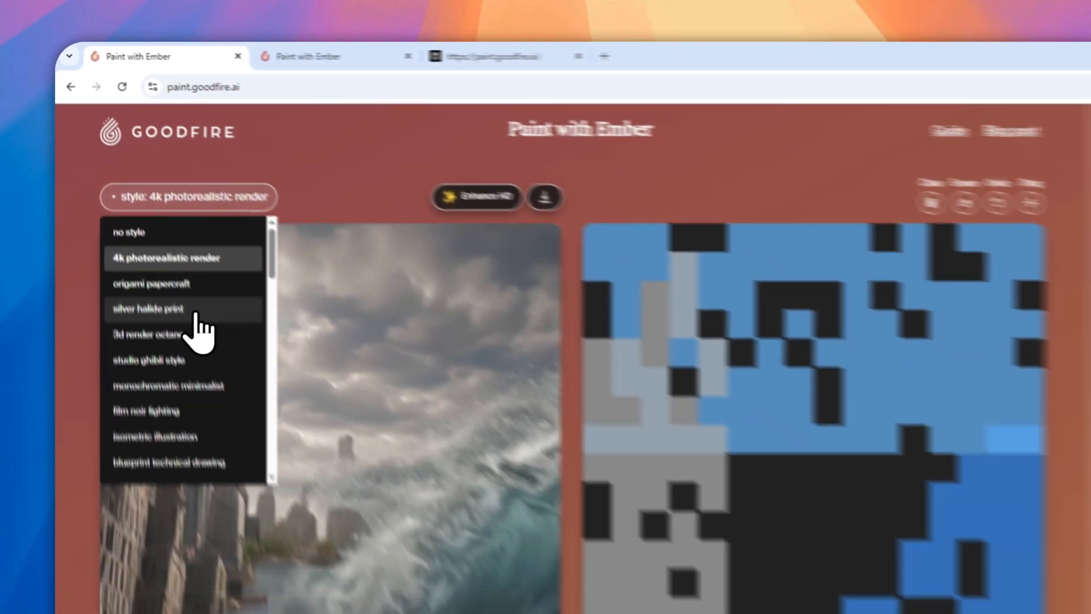
pyautogui.scroll(-4, 196, 318)
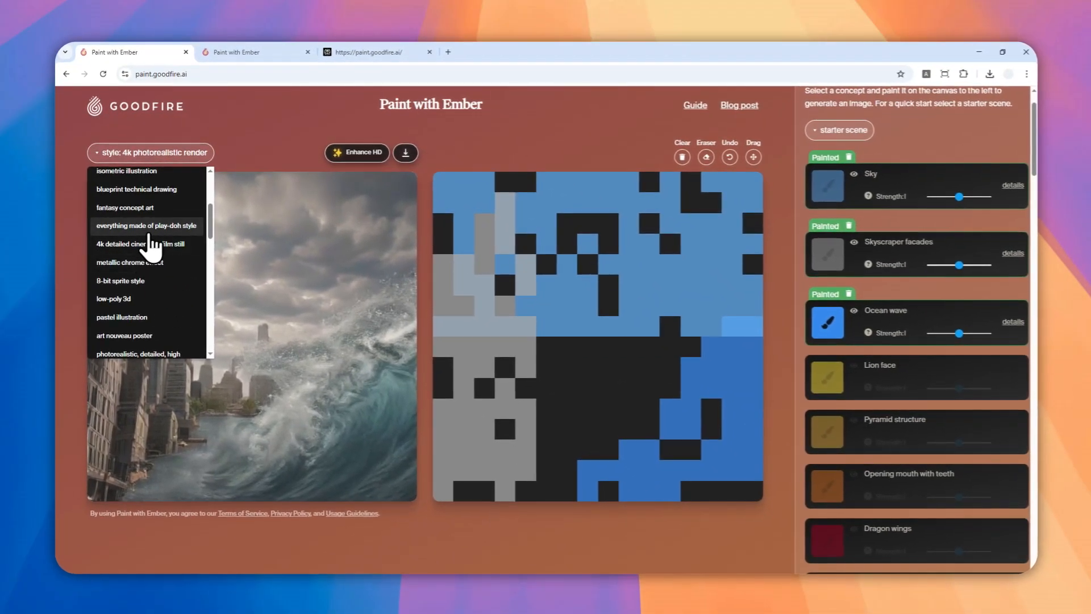
pyautogui.scroll(4, 149, 244)
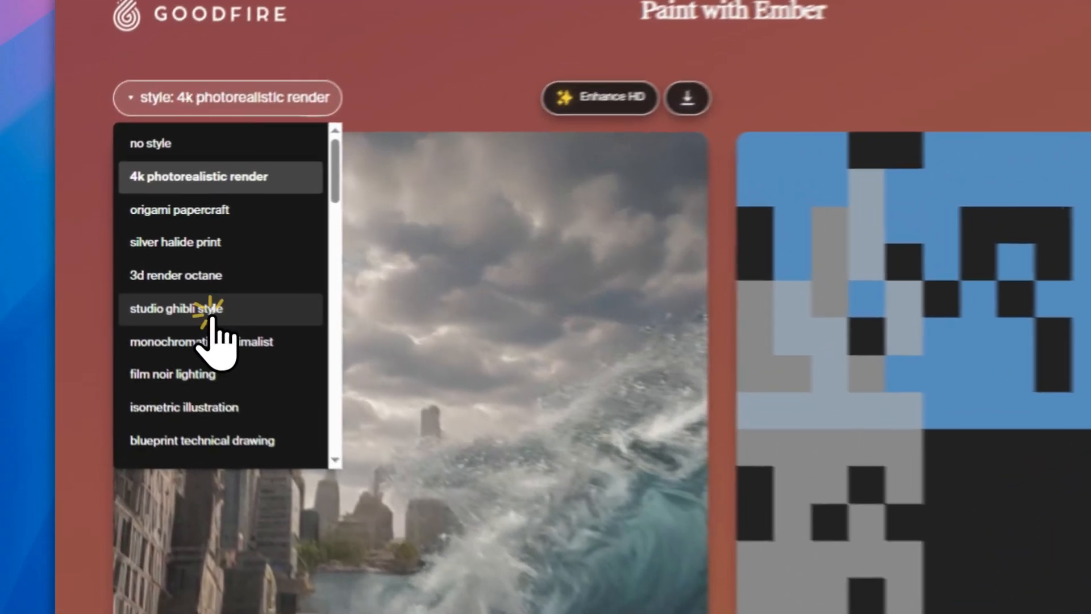
pyautogui.click(128, 271)
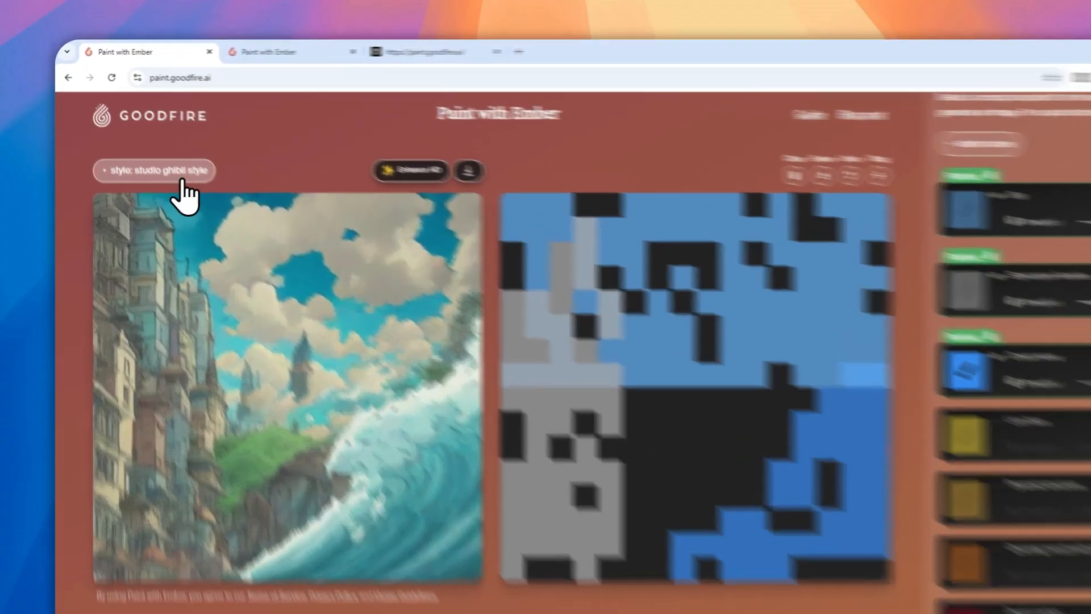
pyautogui.click(160, 154)
pyautogui.click(229, 322)
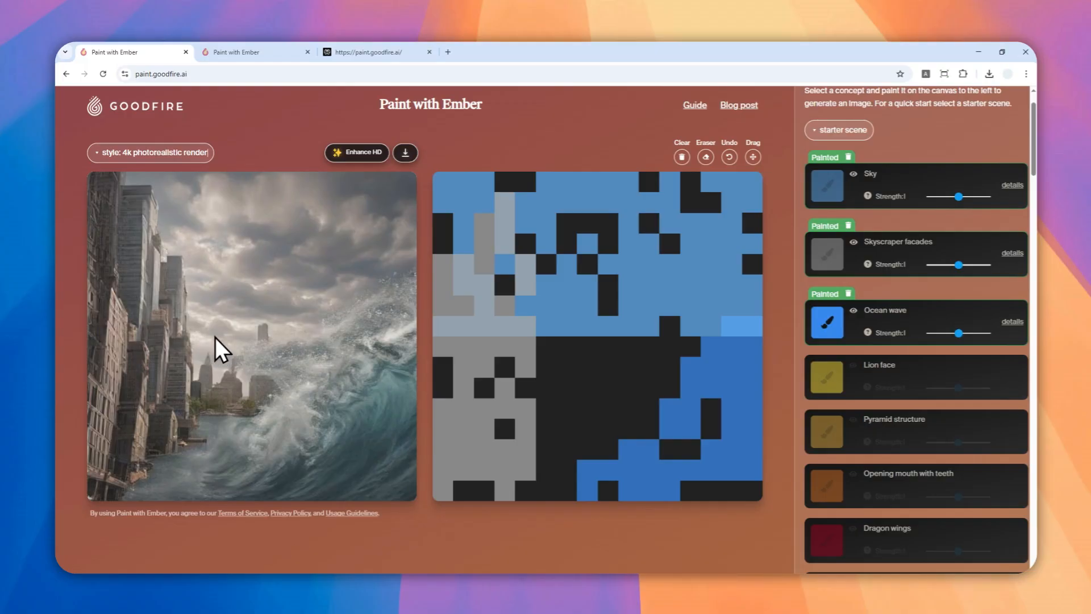
# - Enhance the generated city-and-wave image to HD and download the result
pyautogui.click(356, 164)
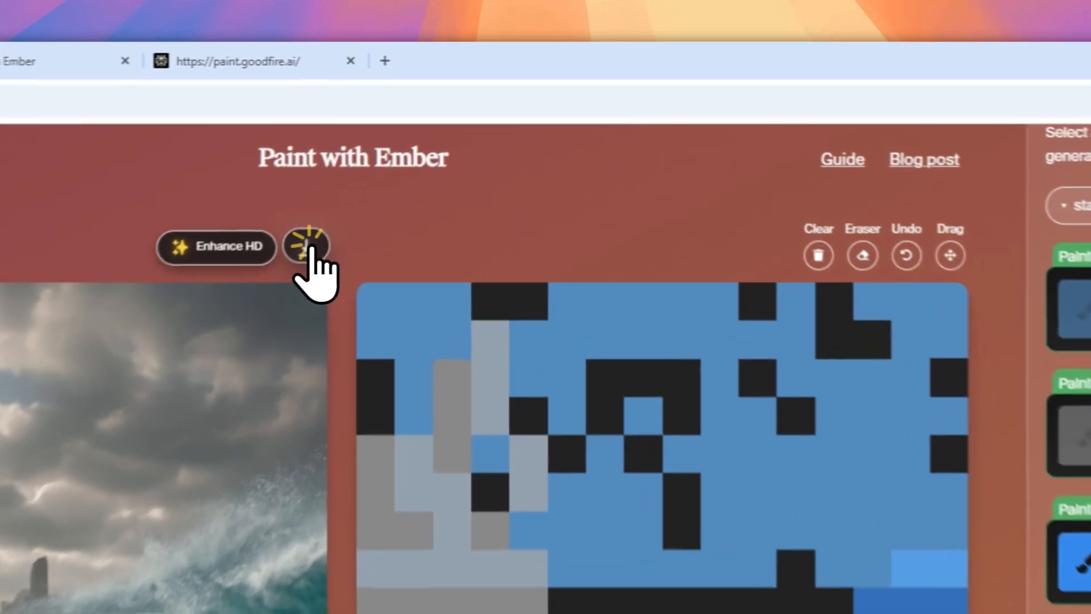
pyautogui.click(405, 153)
# - Open the downloaded HD image in a separate browser tab and look over its details
pyautogui.moveTo(1080, 160); pyautogui.dragTo(553, 59)
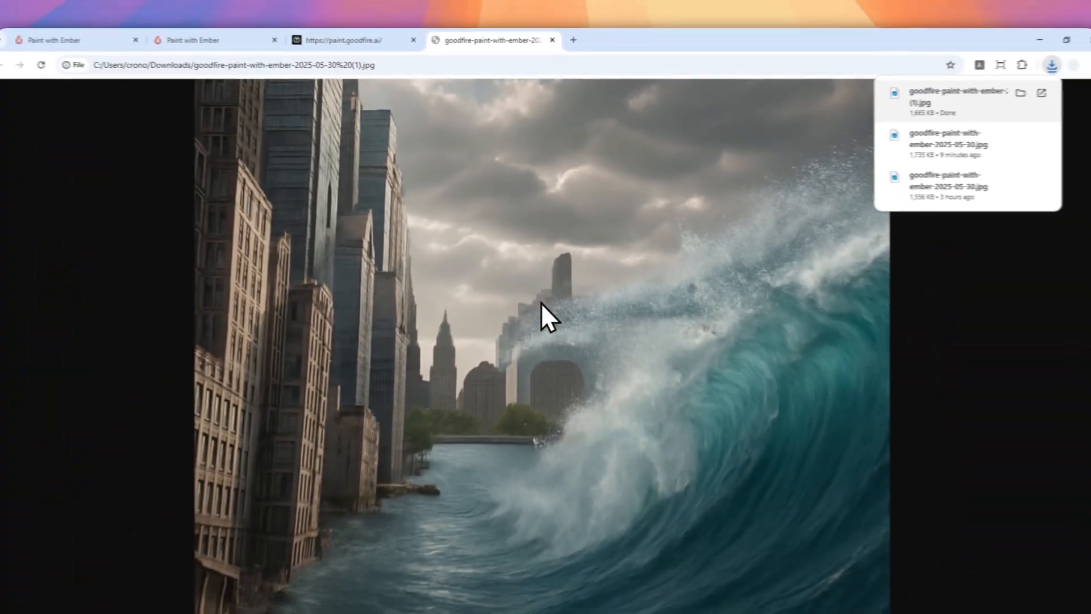
pyautogui.scroll(-4, 459, 493)
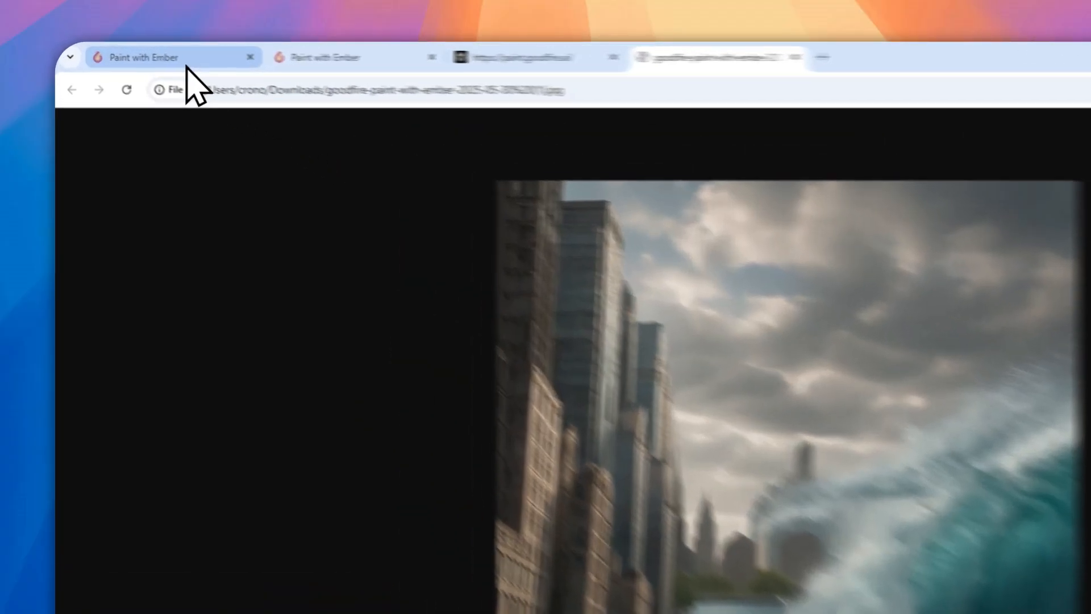
# - Return to the first Paint with Ember page and clear all painted concepts from the canvas
pyautogui.click(148, 57)
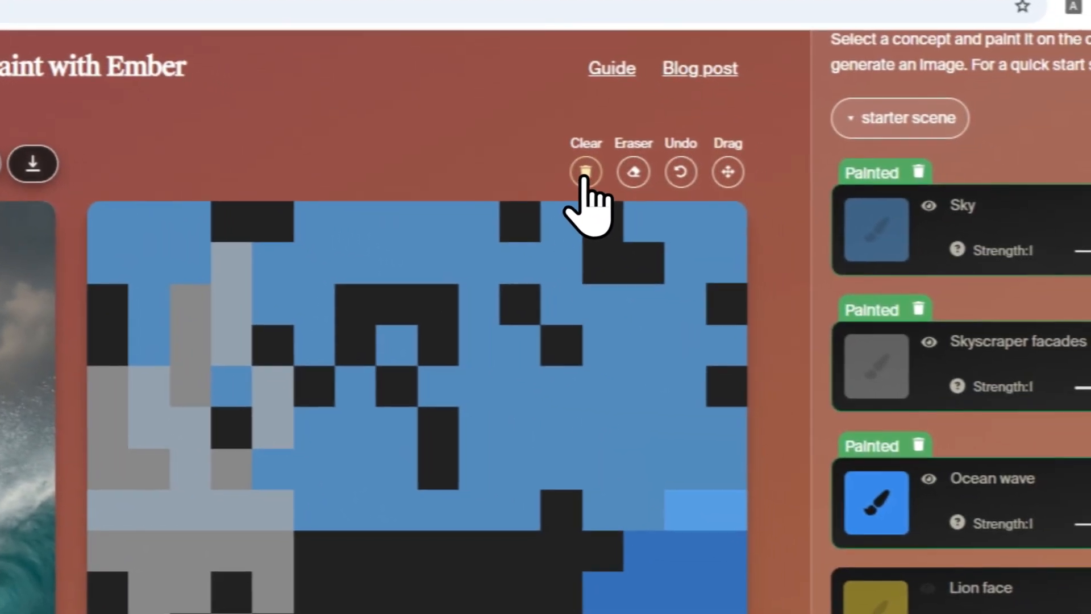
pyautogui.click(664, 194)
pyautogui.click(555, 595)
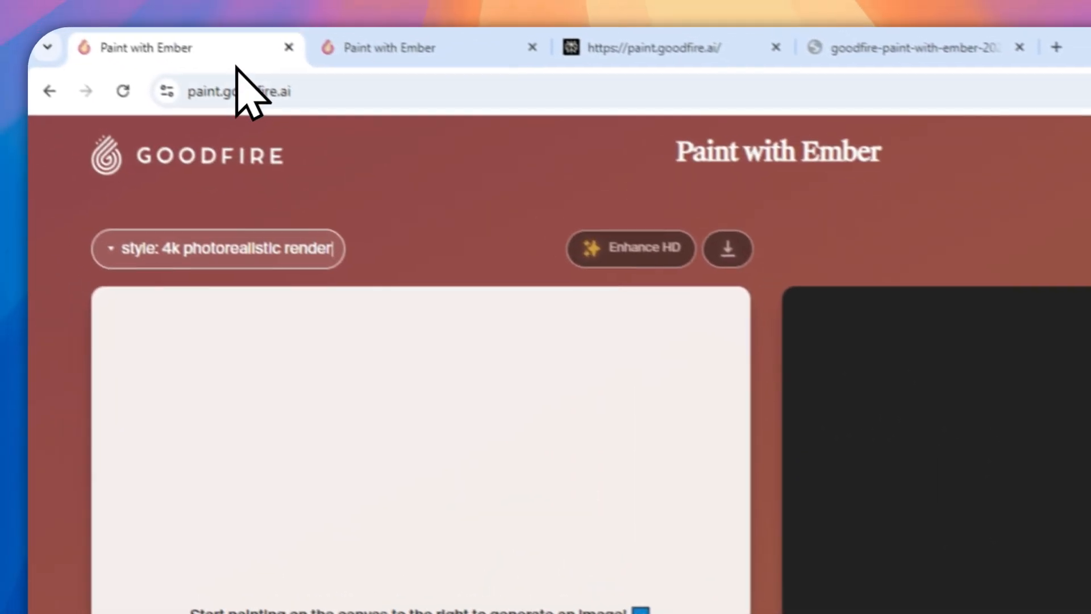
pyautogui.click(244, 90)
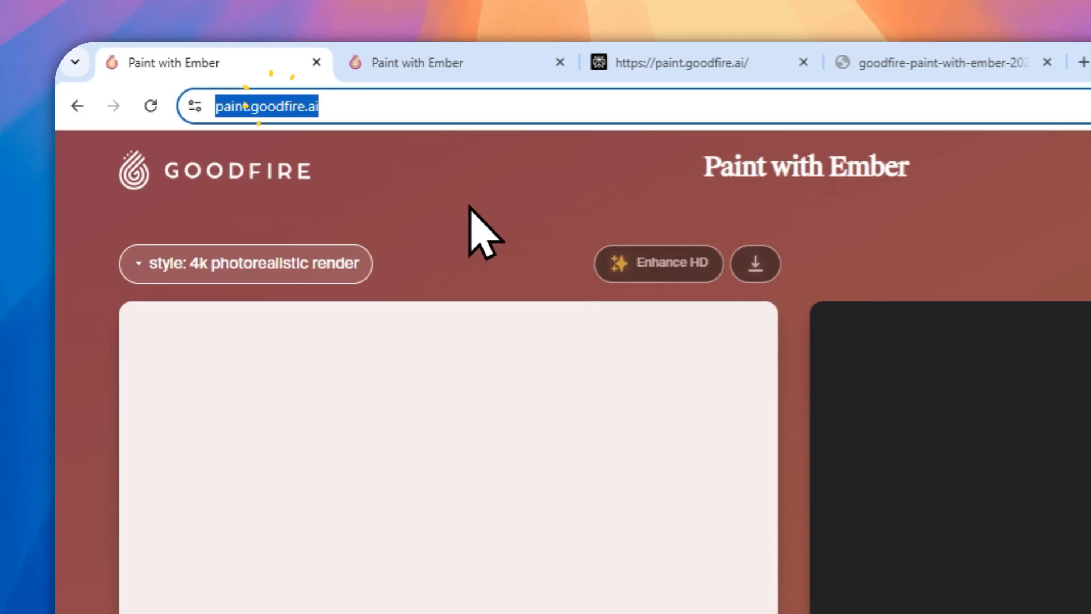